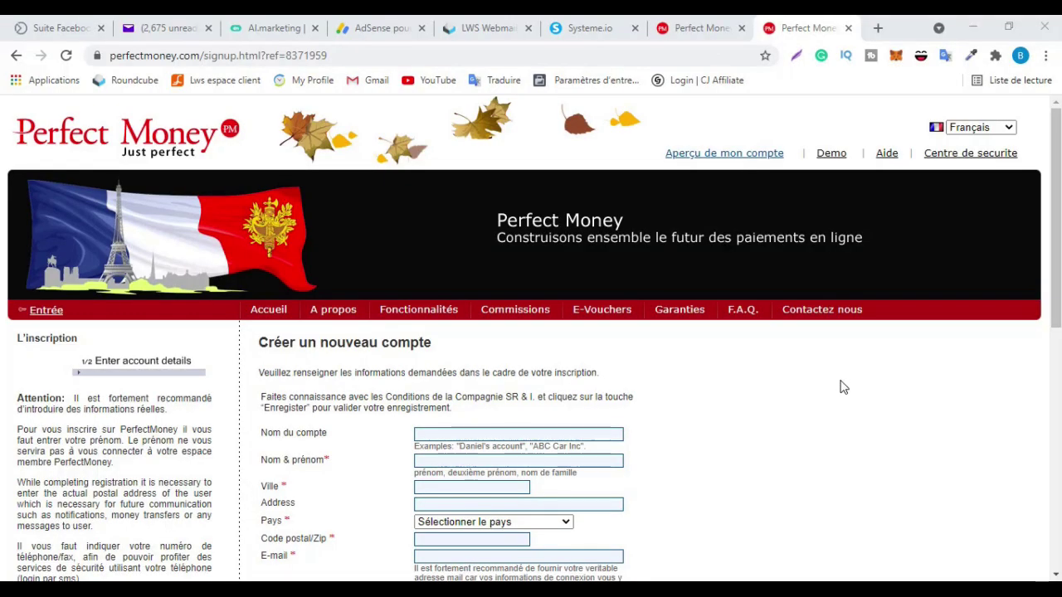
Enter account name 'Compte test', the holder's full name and city DOUALA
scroll(775, 401, "down", 1)
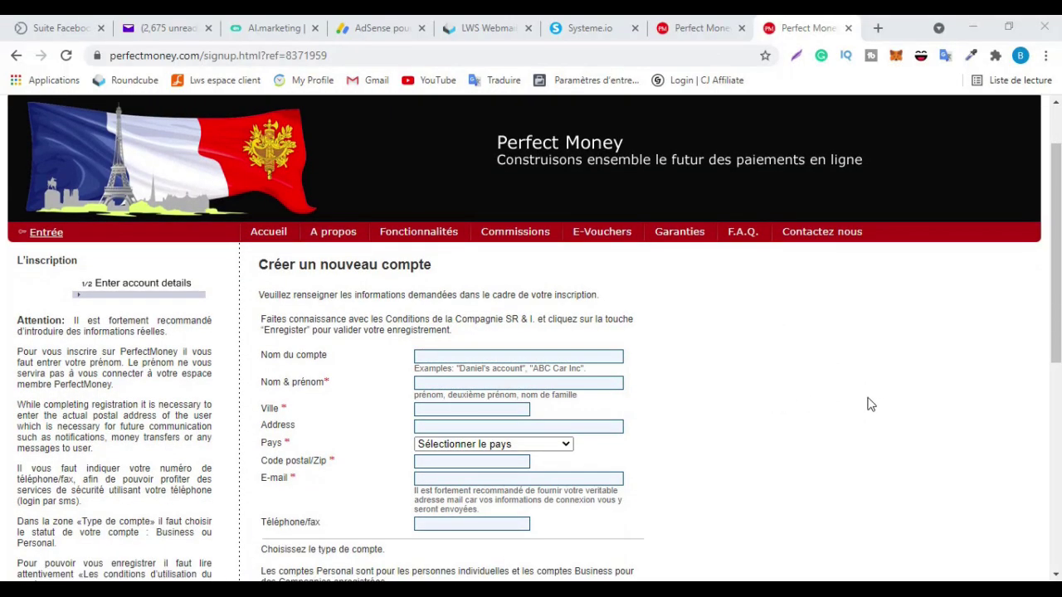
scroll(722, 386, "down", 4)
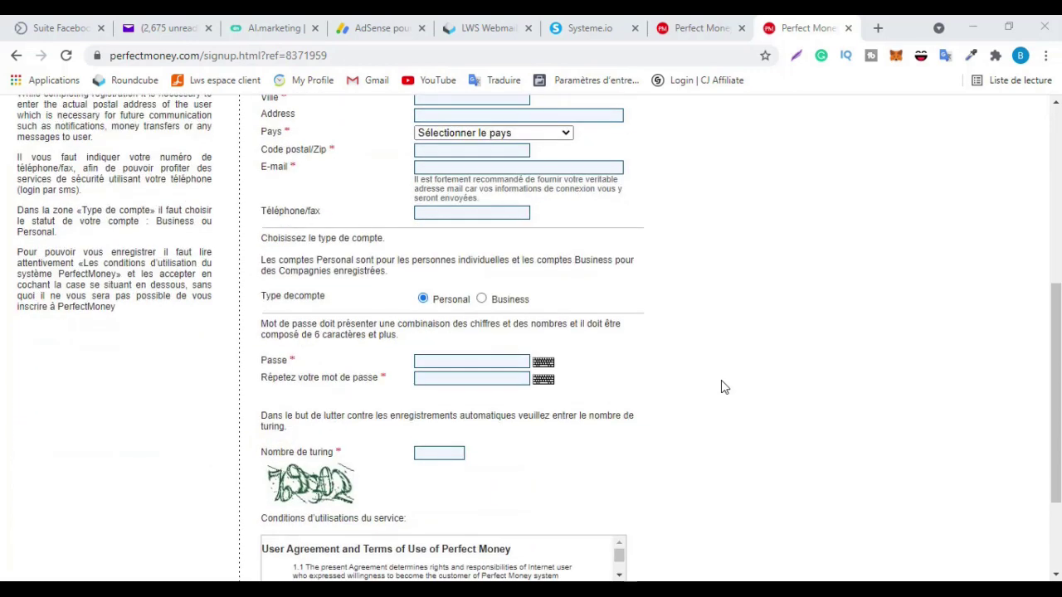
scroll(721, 386, "up", 4)
scroll(498, 370, "down", 2)
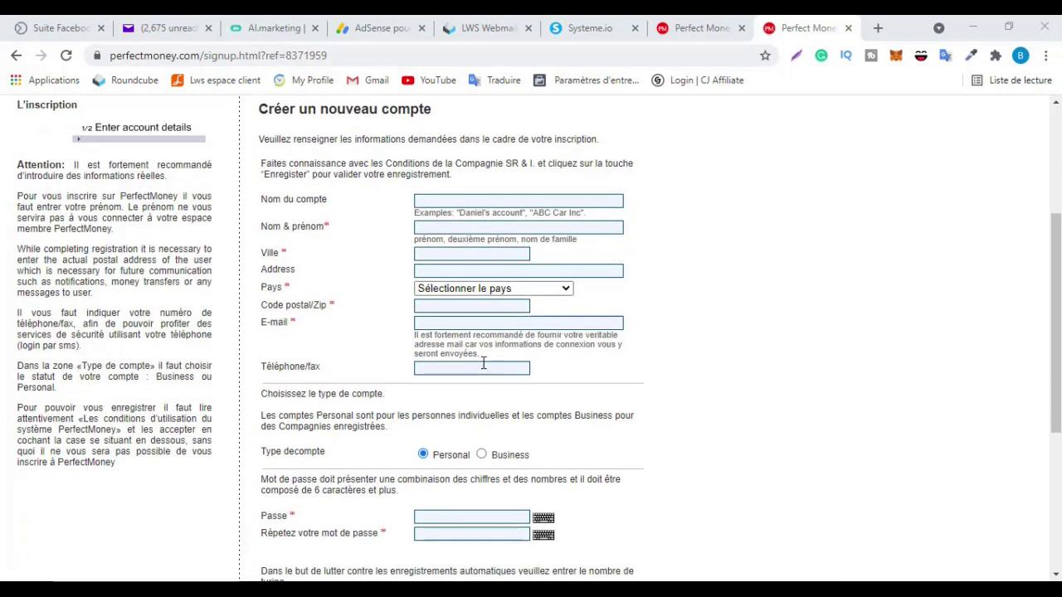
scroll(483, 363, "up", 1)
left_click(500, 278)
type("C")
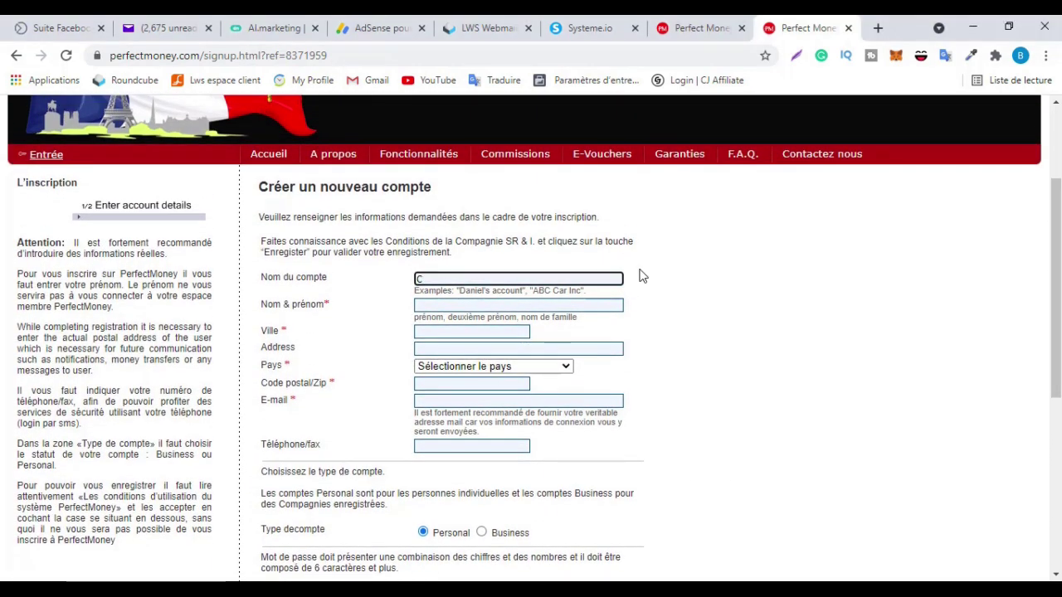
type("ompte test")
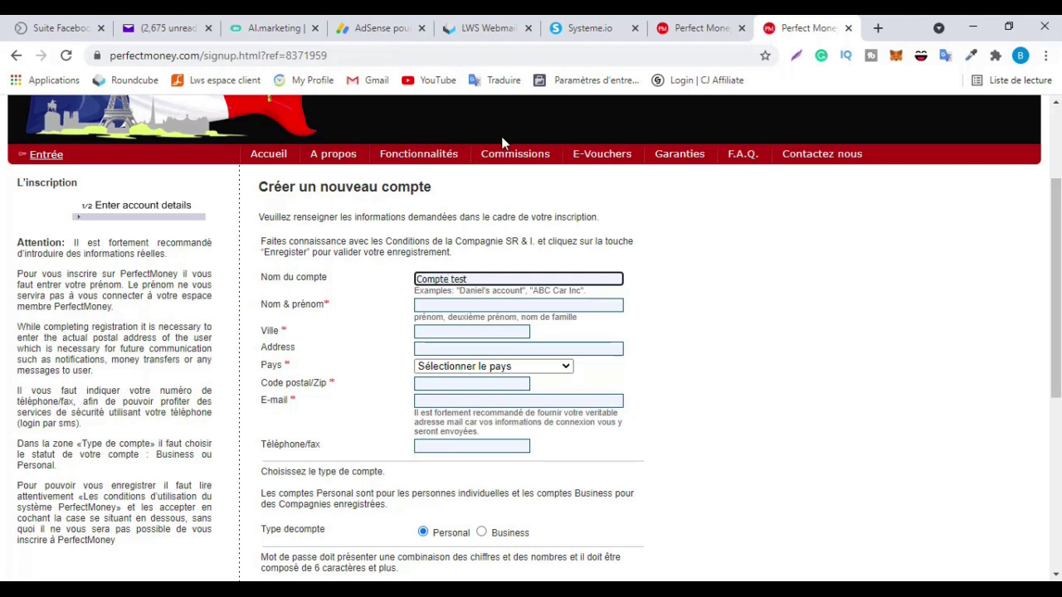
left_click(457, 304)
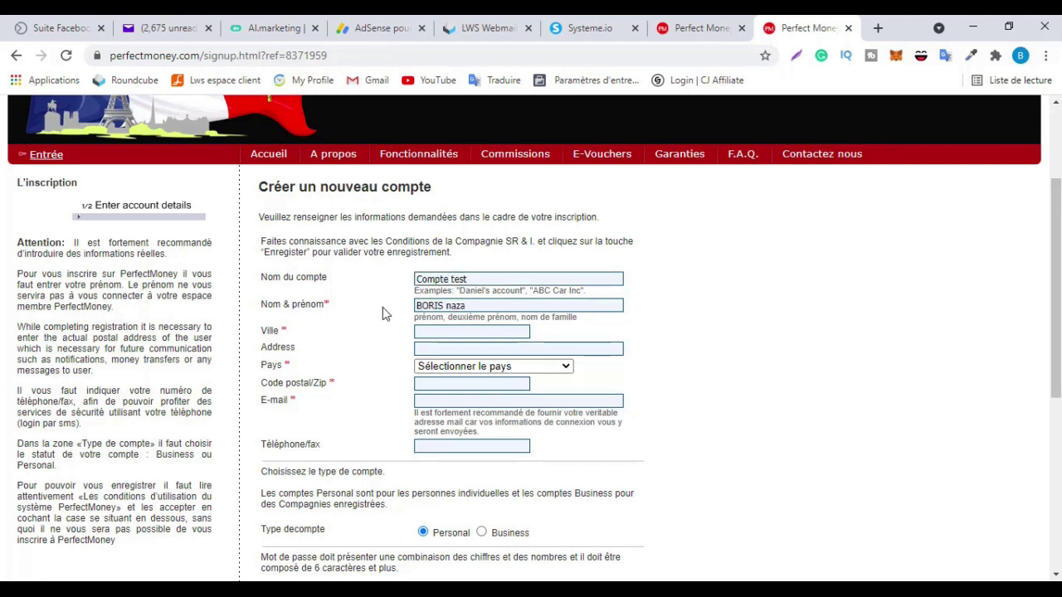
left_click(465, 332)
type("DOUALA")
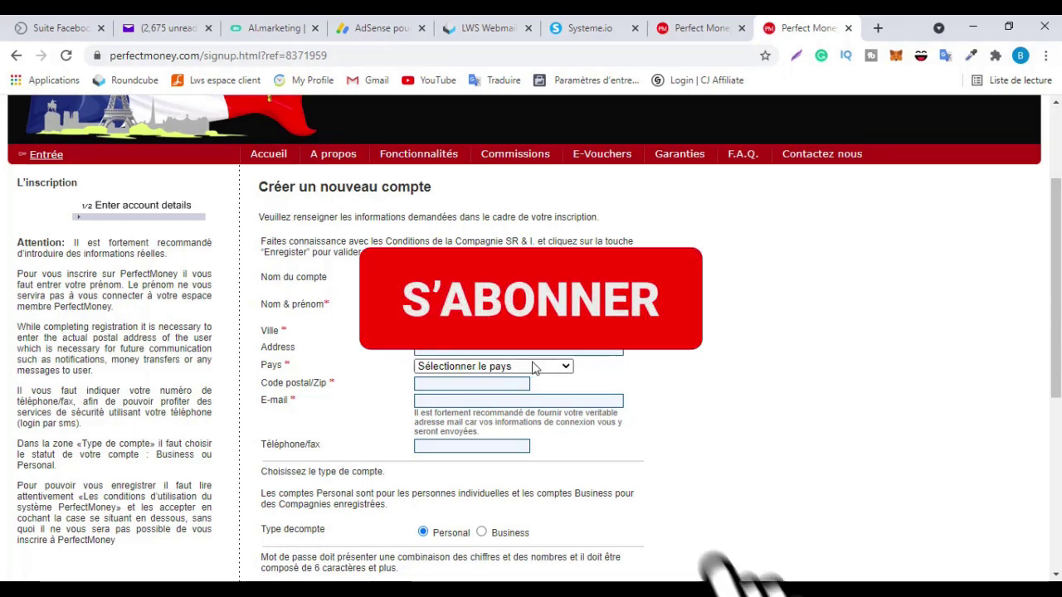
Select Cote D'Ivoire as the country and enter postal code 00225
left_click(482, 366)
scroll(488, 249, "down", 20)
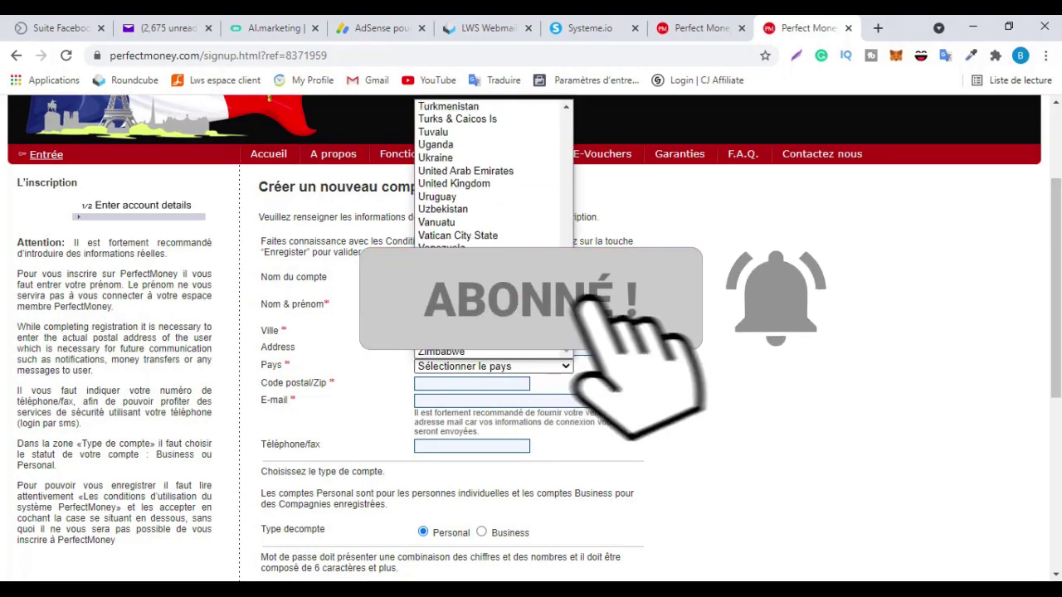
scroll(488, 249, "up", 20)
scroll(490, 249, "up", 20)
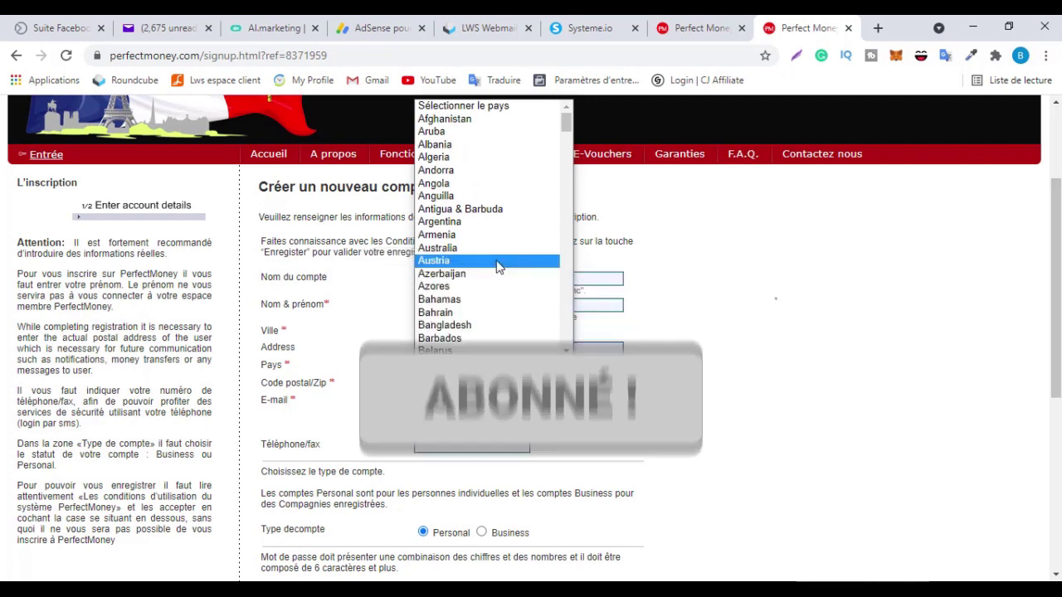
scroll(470, 219, "down", 5)
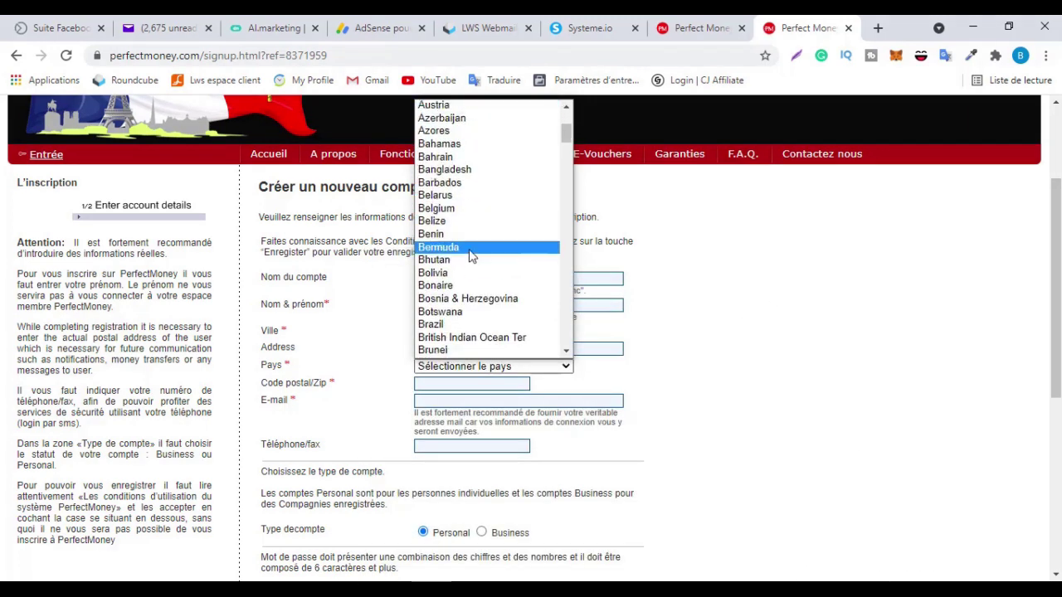
scroll(474, 216, "down", 11)
left_click(474, 170)
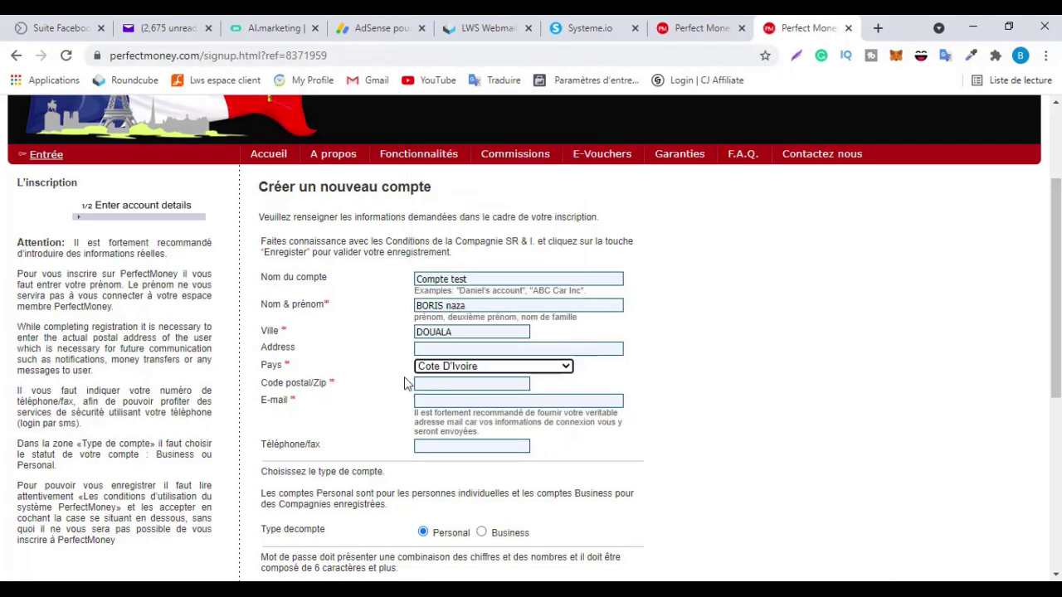
left_click(448, 384)
type("00225")
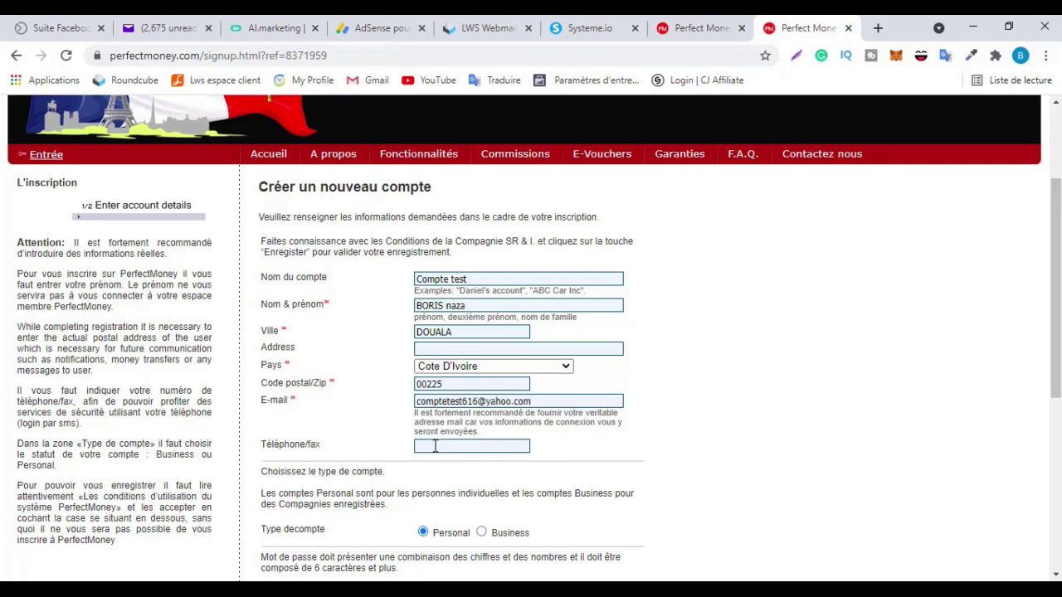
scroll(446, 452, "down", 1)
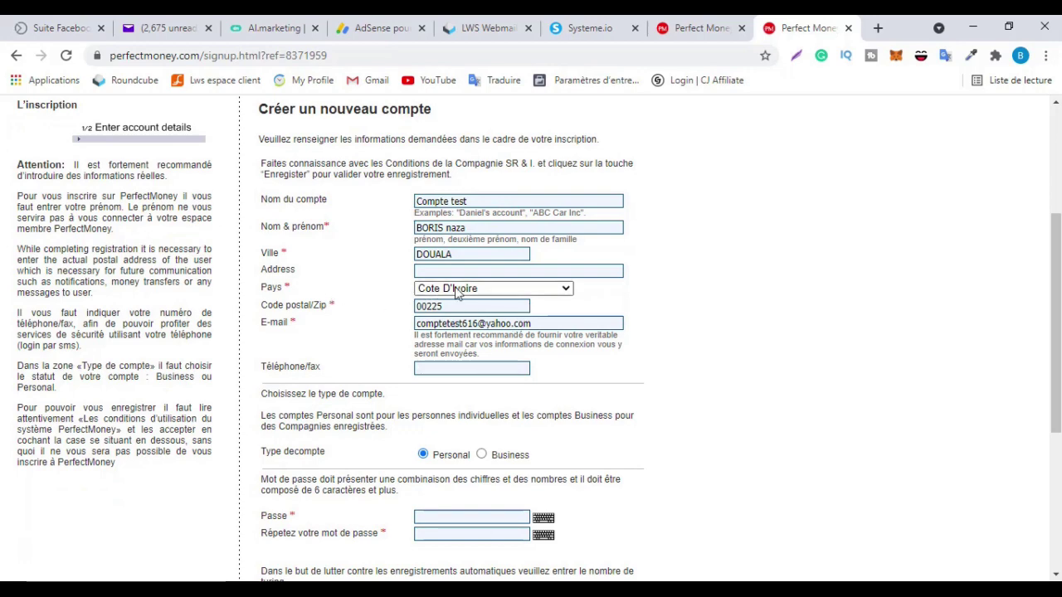
Scroll through the signup form to the Personal account type and password fields
scroll(328, 304, "up", 1)
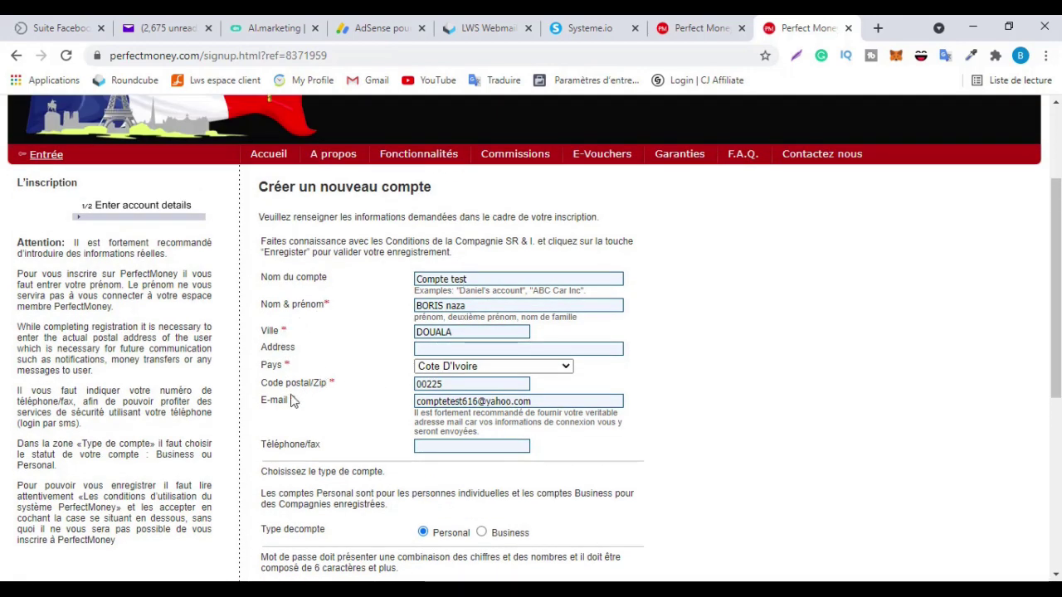
scroll(292, 402, "down", 2)
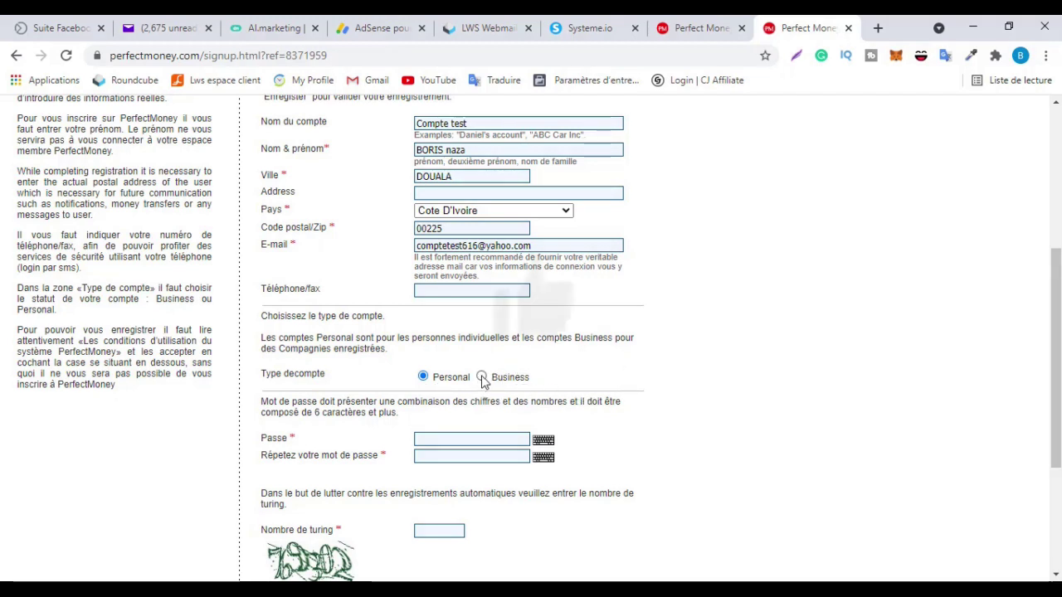
scroll(554, 365, "down", 1)
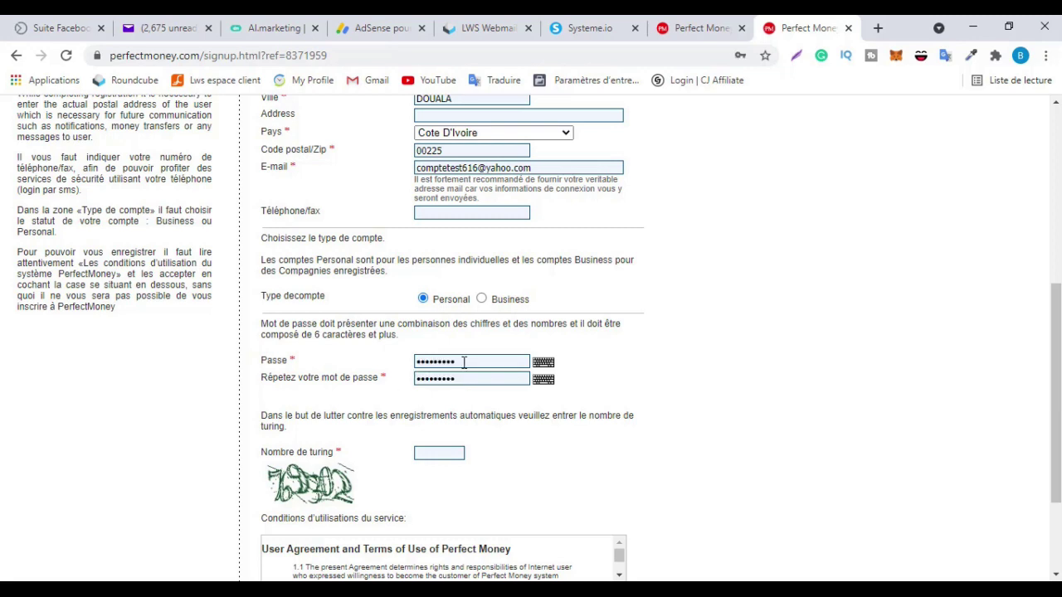
scroll(349, 394, "down", 1)
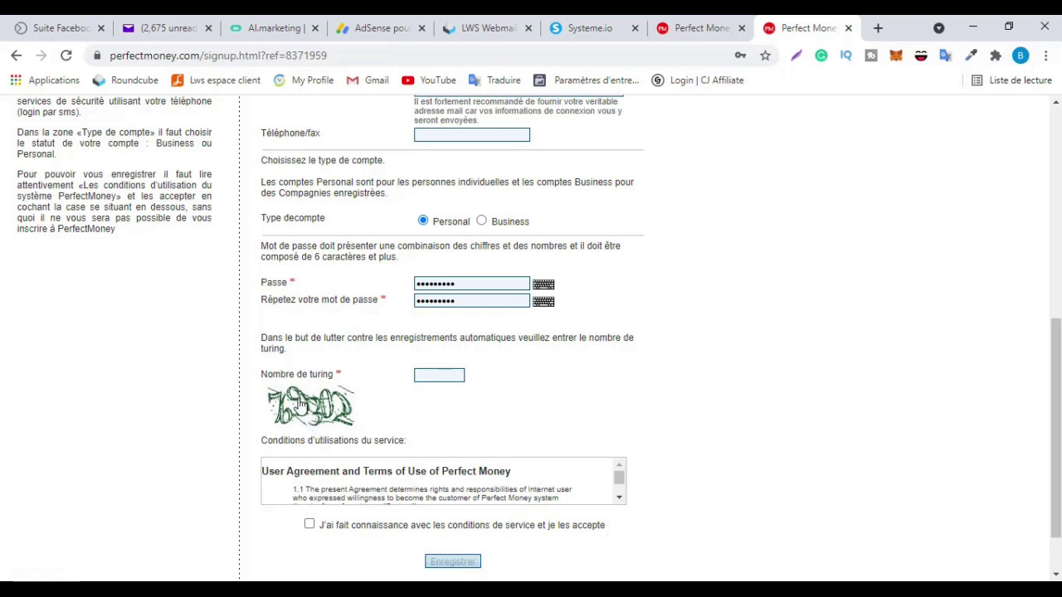
Enter the captcha's turing number, tick the terms checkbox and submit with Enregistrer
left_click(451, 374)
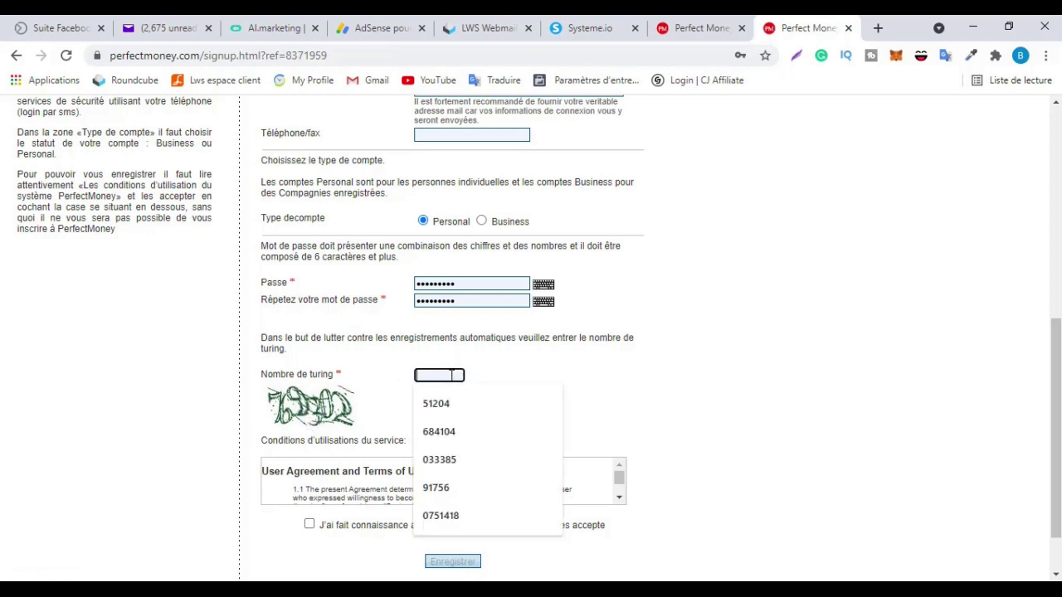
type("769302")
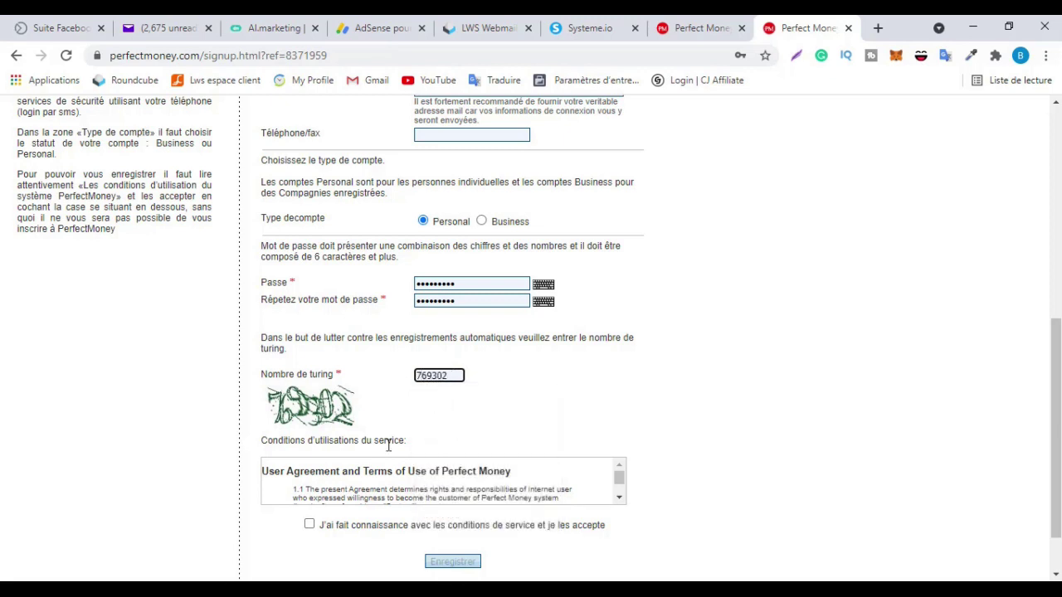
scroll(398, 432, "down", 1)
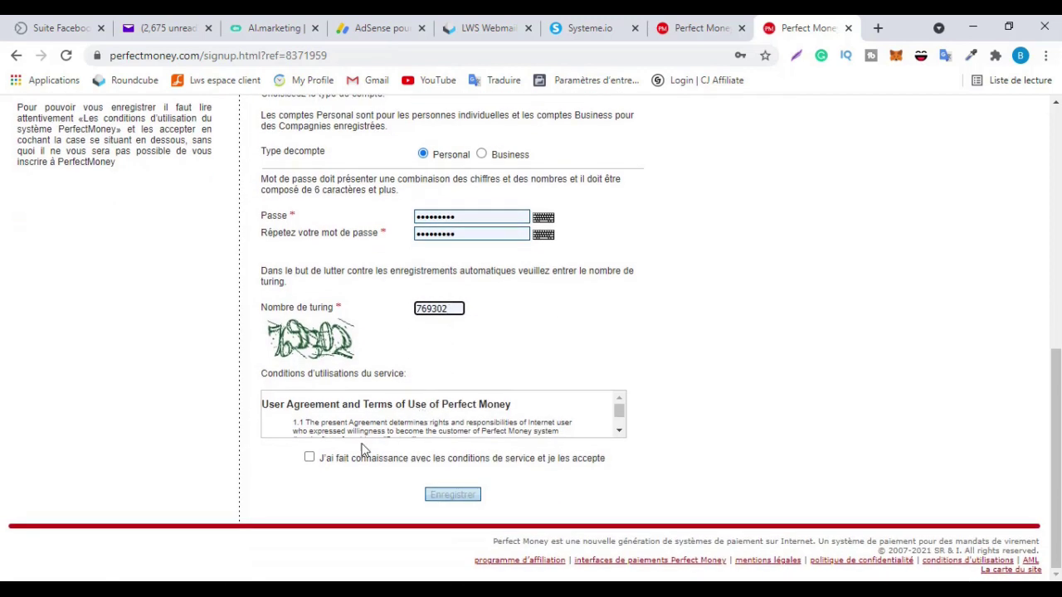
left_click(310, 458)
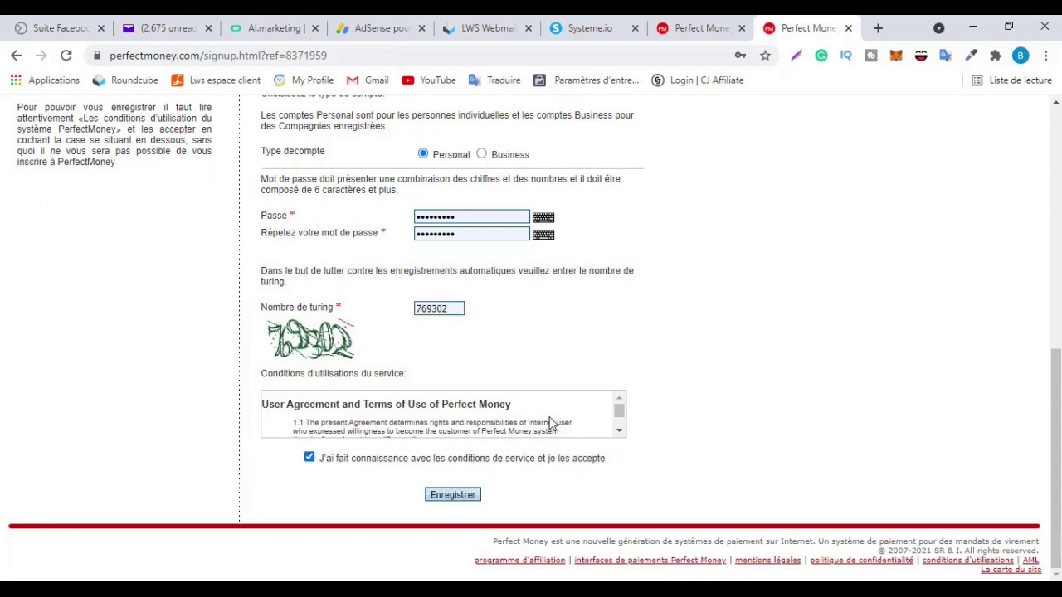
scroll(550, 423, "down", 10)
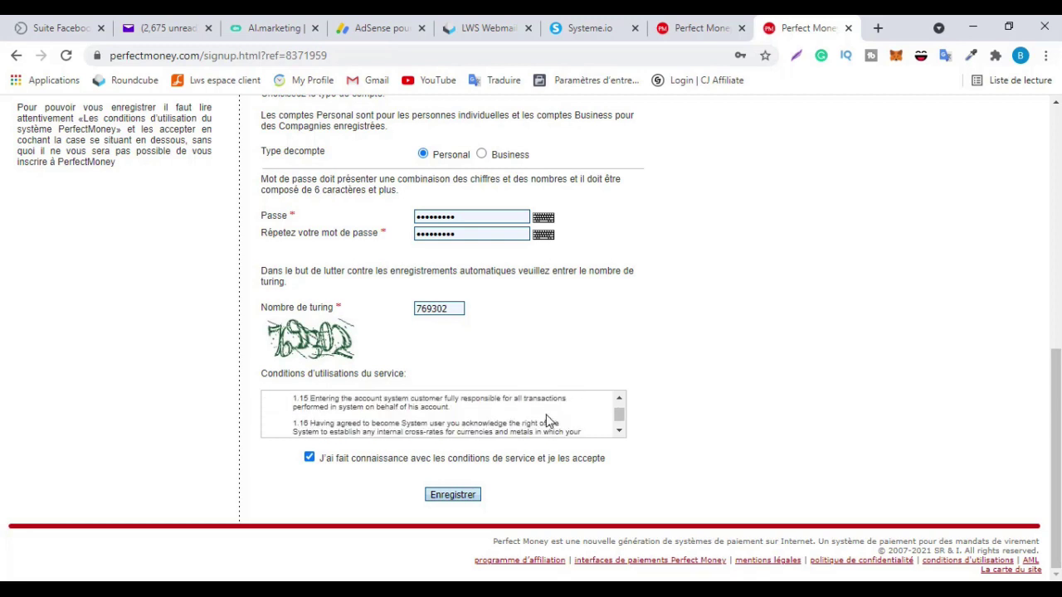
scroll(548, 421, "down", 5)
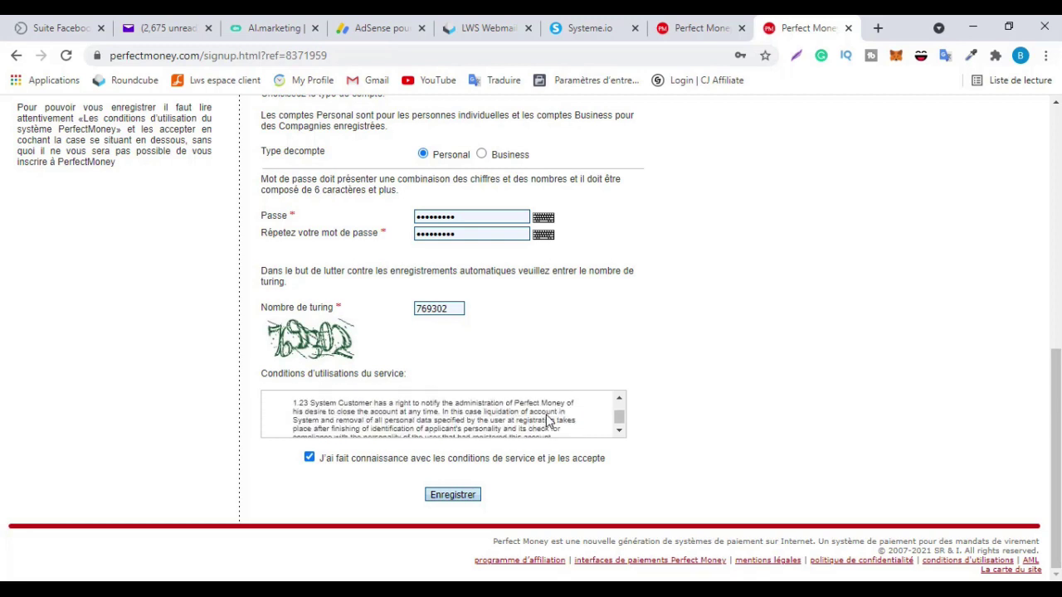
left_click(463, 497)
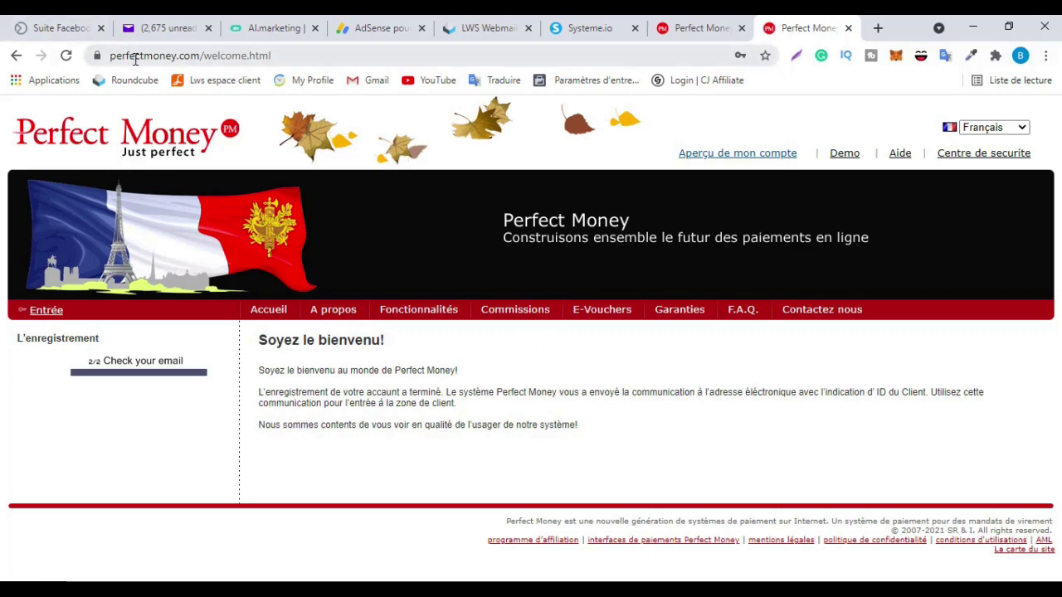
Open the 'Welcome to Perfect Money payment system!' email in Yahoo Mail and select its Member ID
left_click(166, 27)
left_click(451, 287)
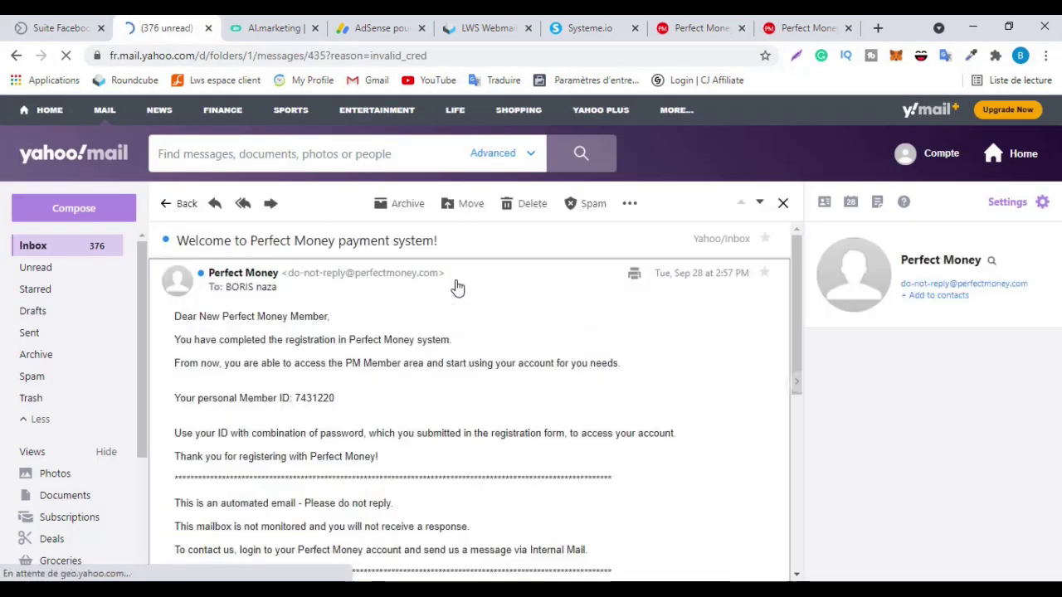
scroll(363, 326, "down", 5)
scroll(363, 326, "up", 5)
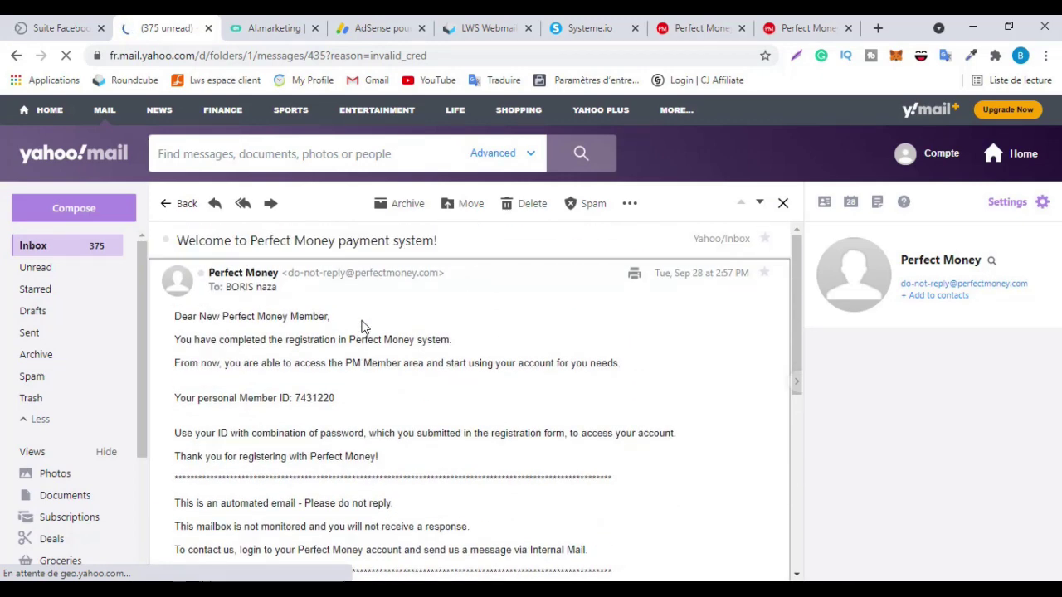
scroll(362, 326, "down", 2)
scroll(362, 326, "up", 1)
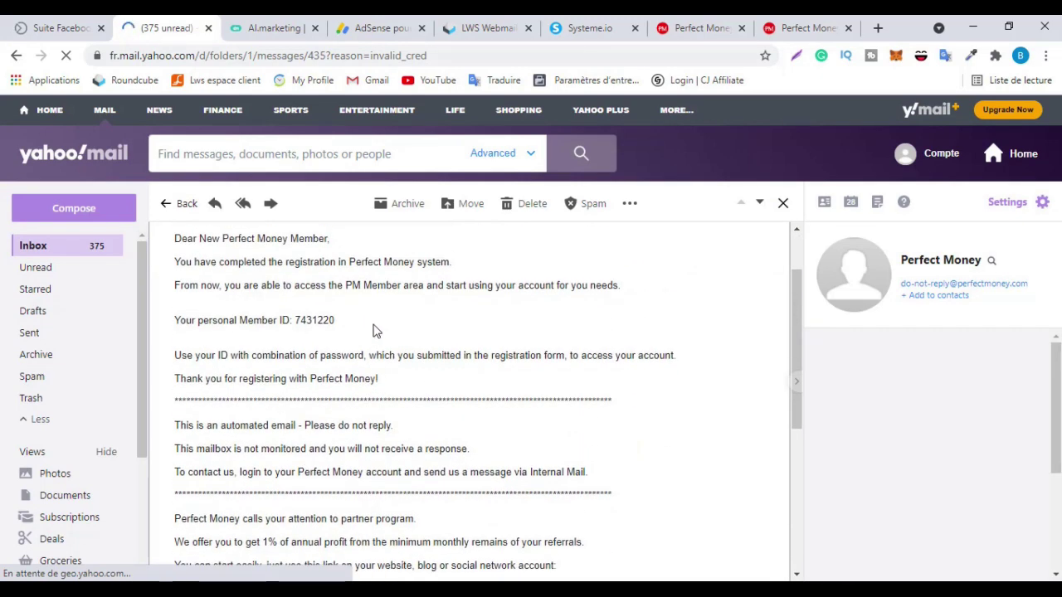
left_click_drag(336, 322, 296, 321)
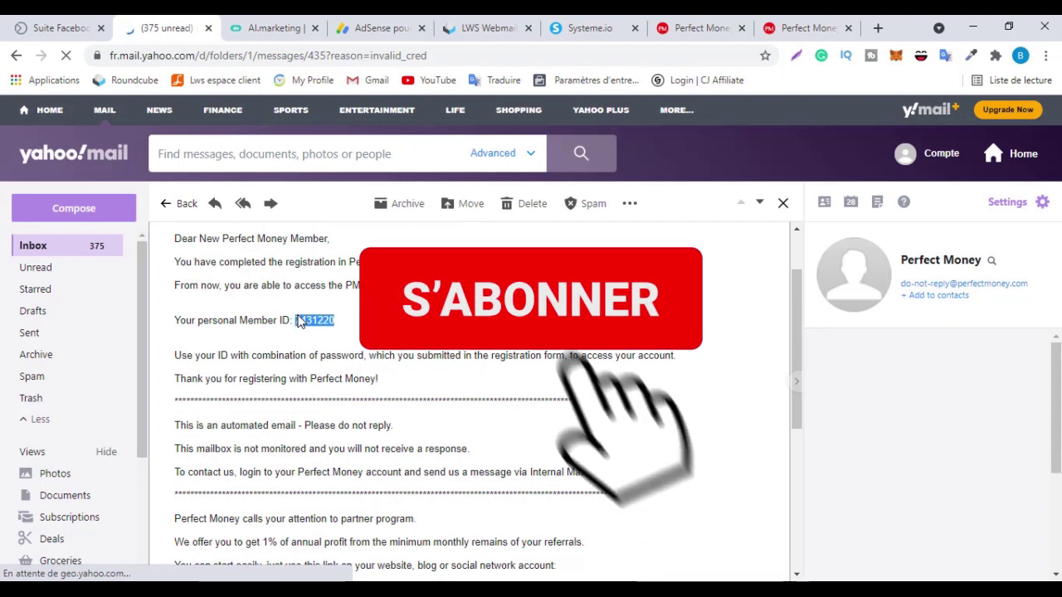
left_click(350, 328)
left_click_drag(336, 321, 295, 321)
key("ctrl+c")
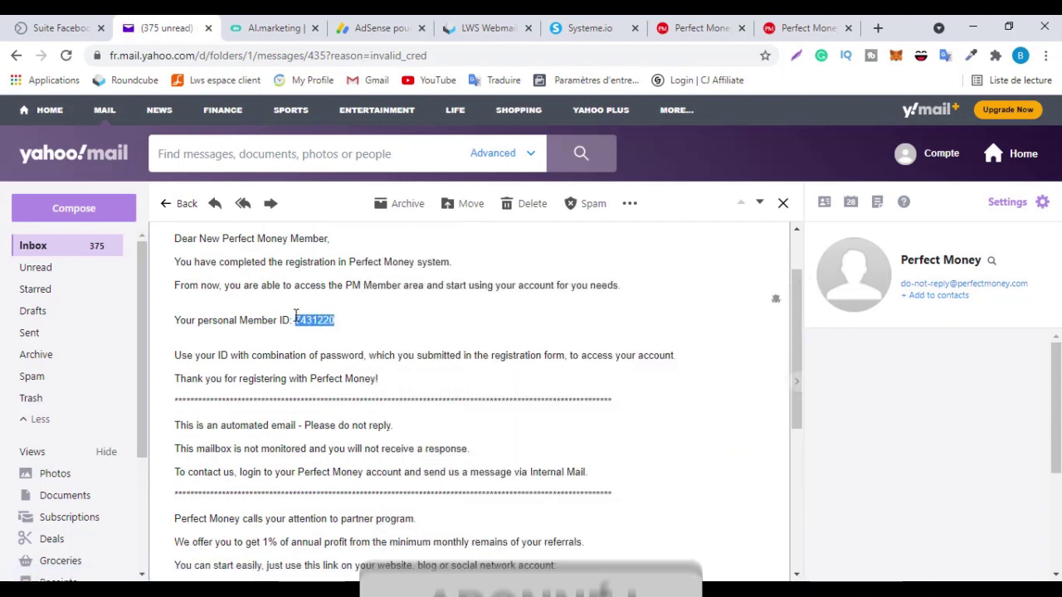
scroll(404, 373, "down", 1)
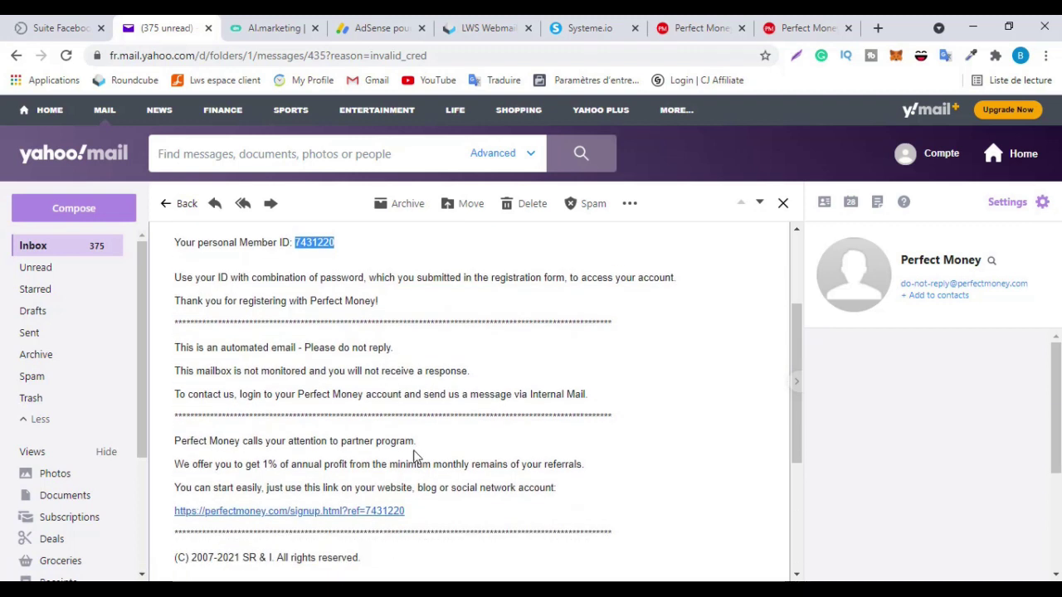
scroll(399, 394, "up", 2)
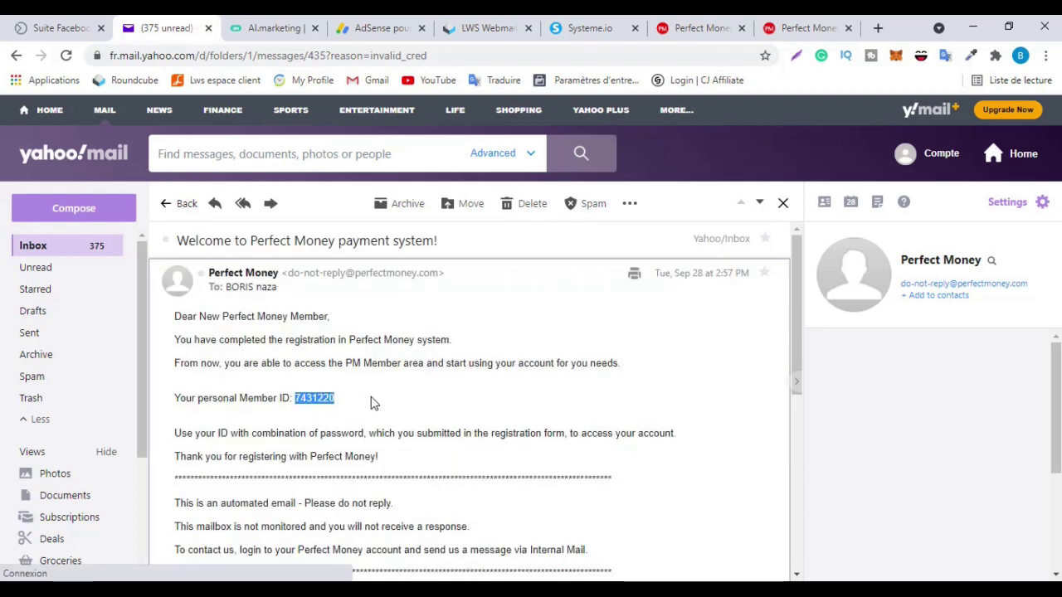
Open 'Aperçu de mon compte' from the Perfect Money welcome page
left_click(803, 28)
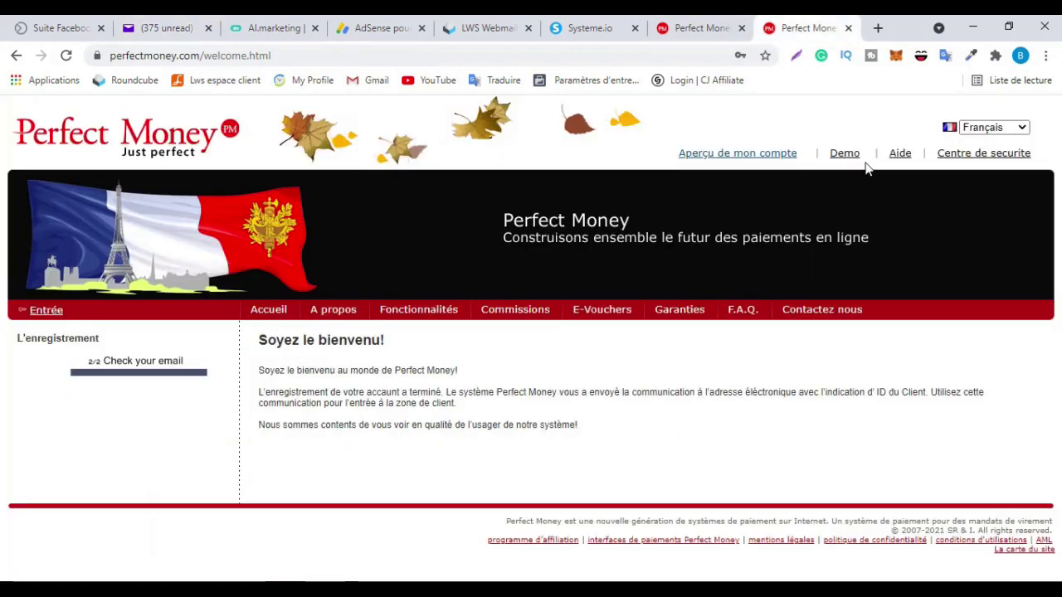
left_click(752, 158)
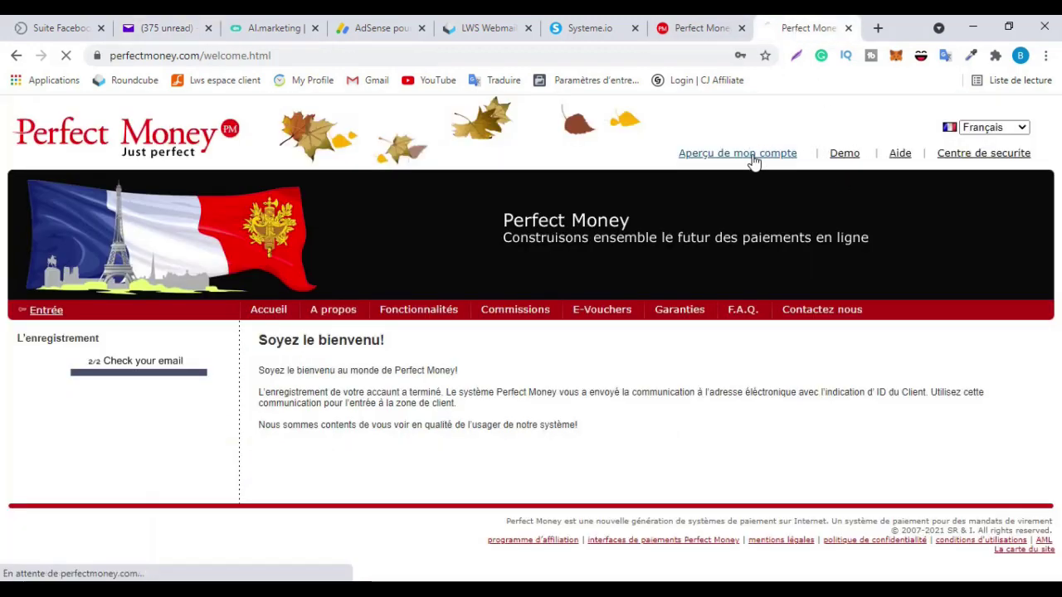
scroll(528, 372, "down", 3)
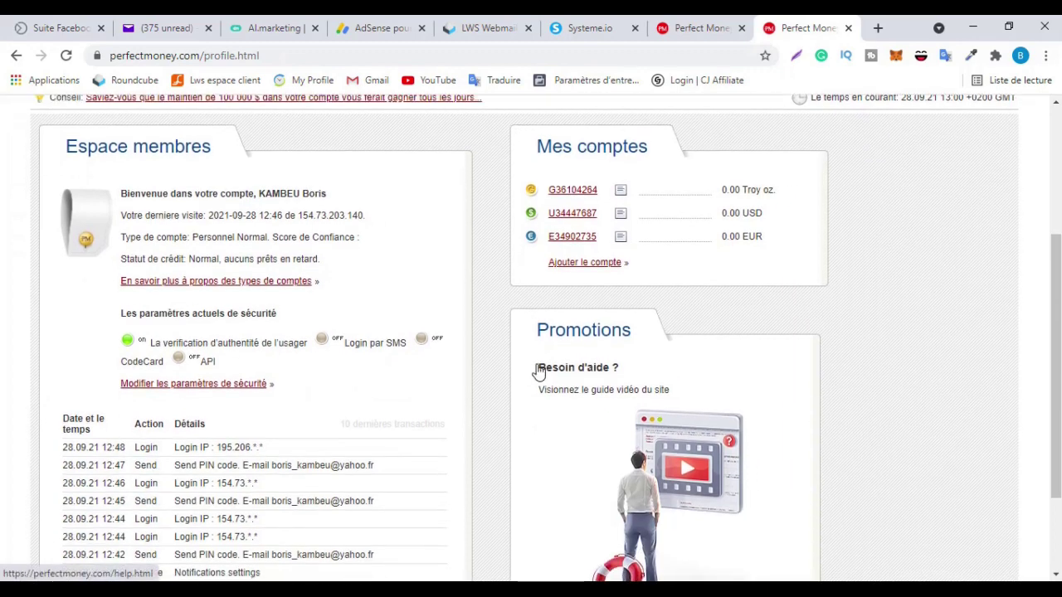
scroll(664, 356, "up", 2)
Check the welcome email again, then return to the login page's client ID field
key("ctrl+2")
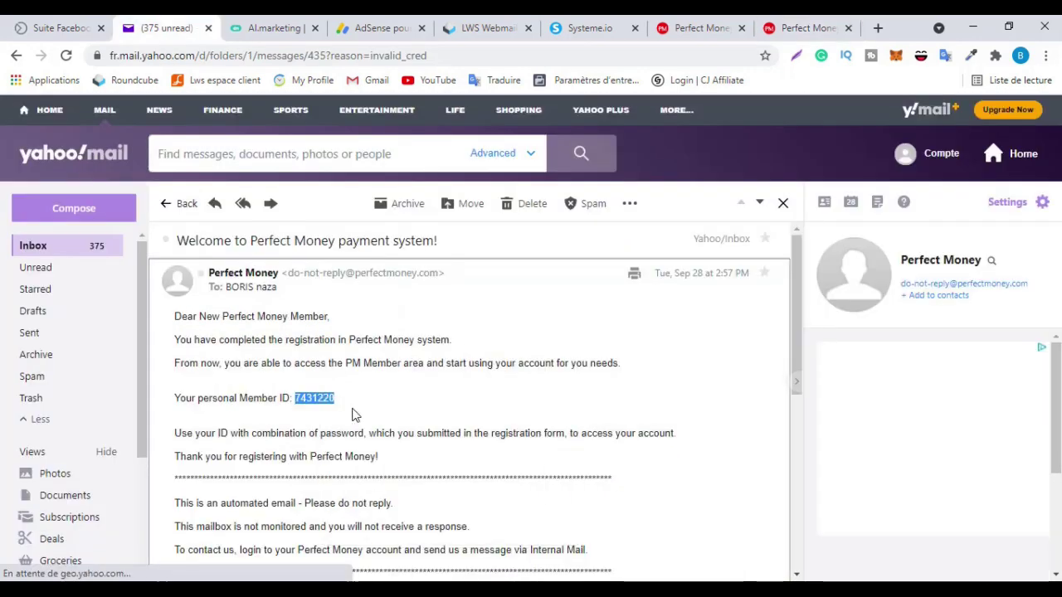
left_click(776, 28)
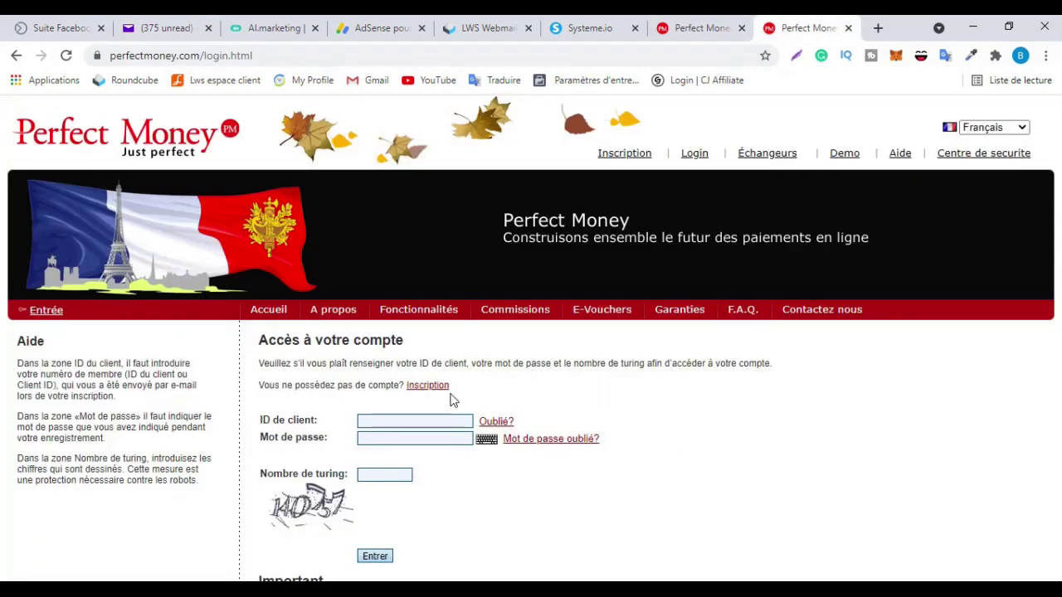
scroll(390, 309, "down", 1)
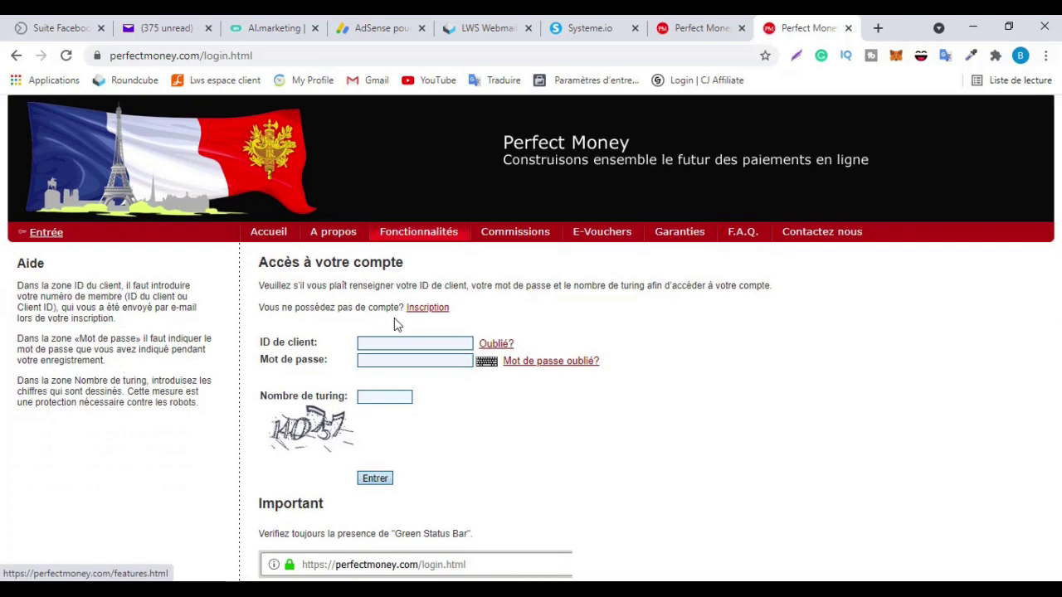
right_click(409, 347)
left_click(844, 375)
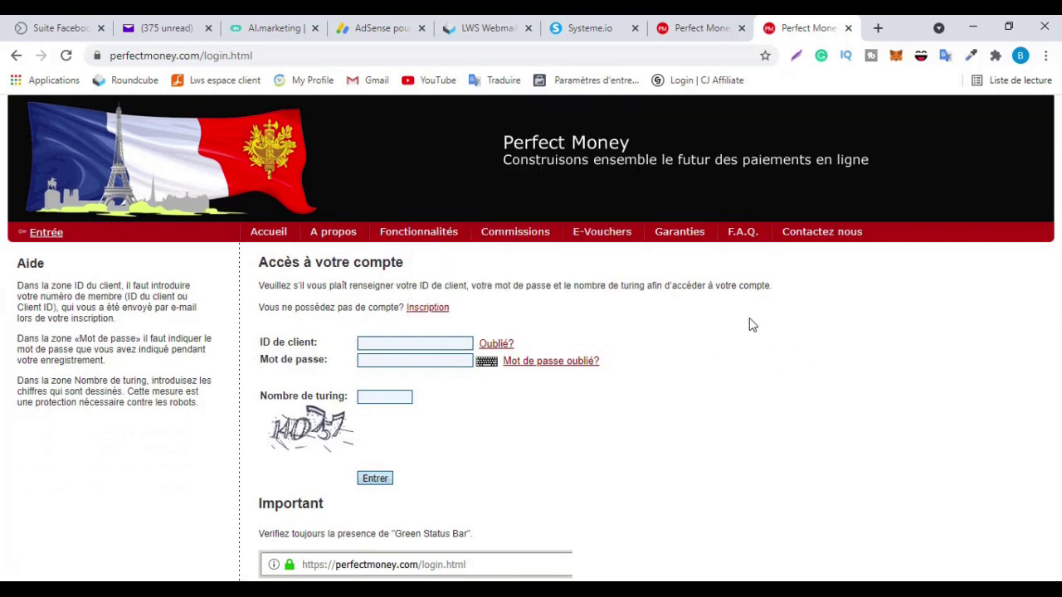
scroll(749, 323, "up", 2)
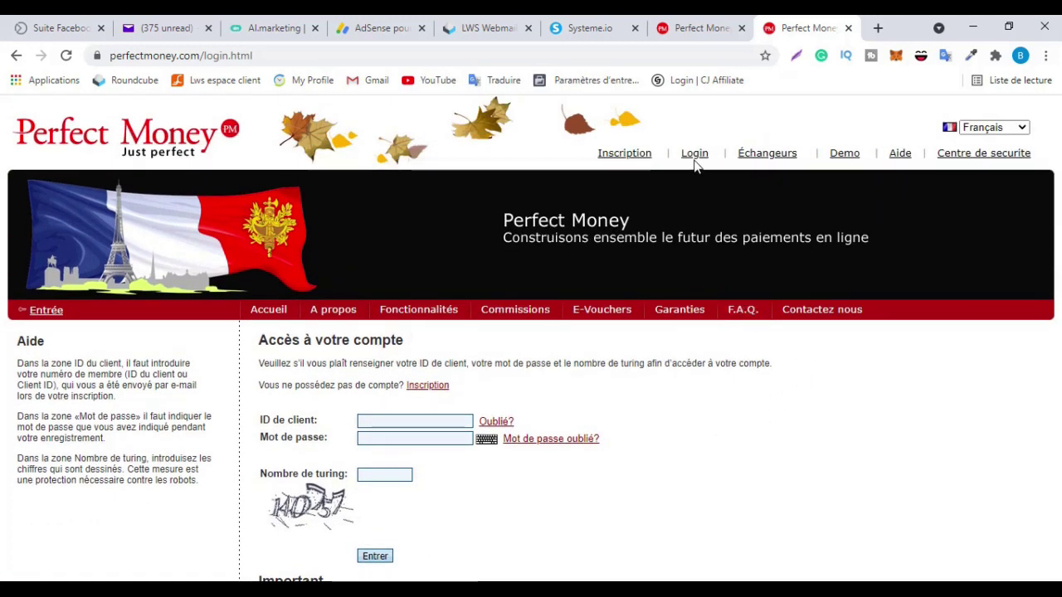
Paste the copied Member ID as client ID and paste in the account password
left_click(414, 422)
right_click(415, 422)
left_click(465, 276)
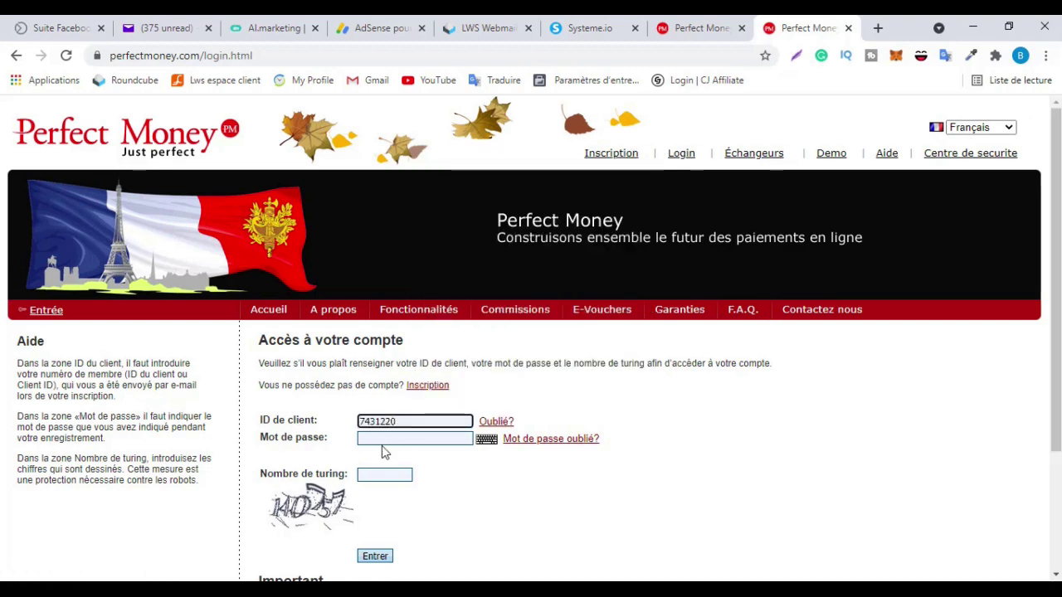
left_click(388, 439)
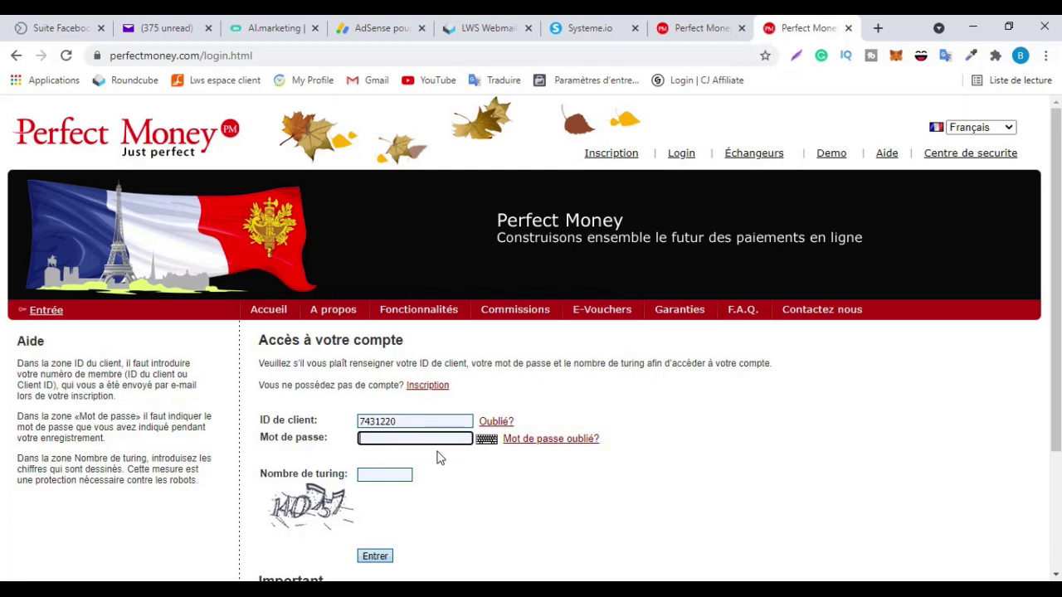
key("ctrl+v")
Enter the turing number and submit the login with Entrer
left_click(388, 478)
type("140")
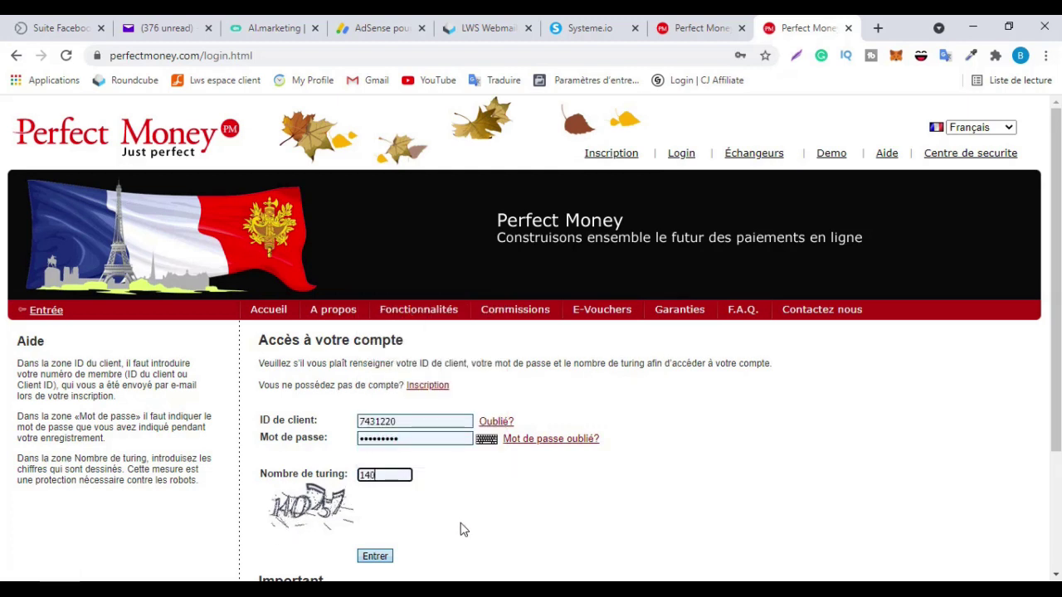
type("257")
scroll(390, 536, "down", 2)
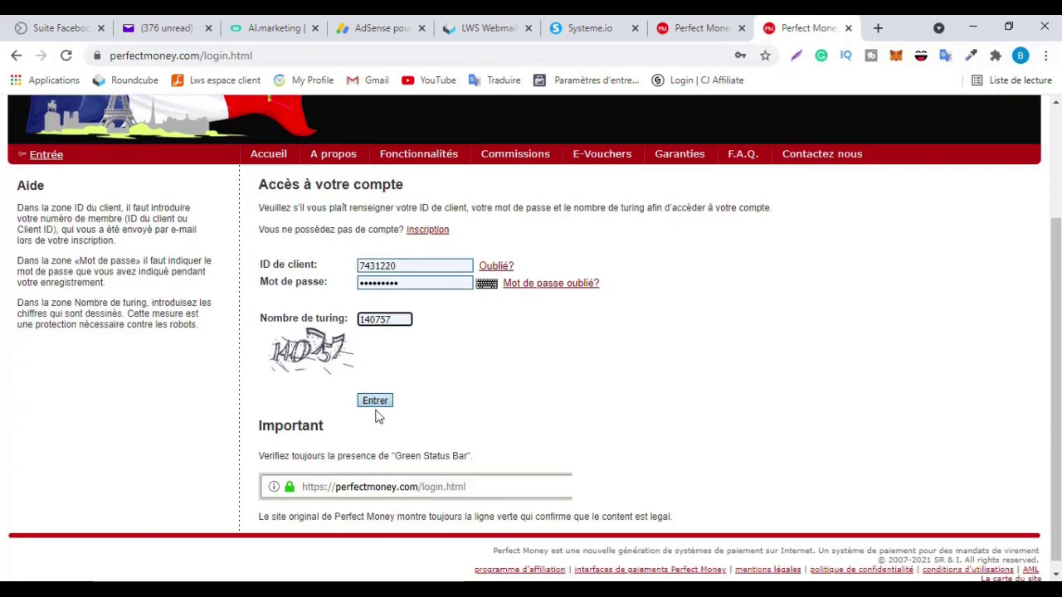
left_click(375, 400)
scroll(679, 348, "down", 1)
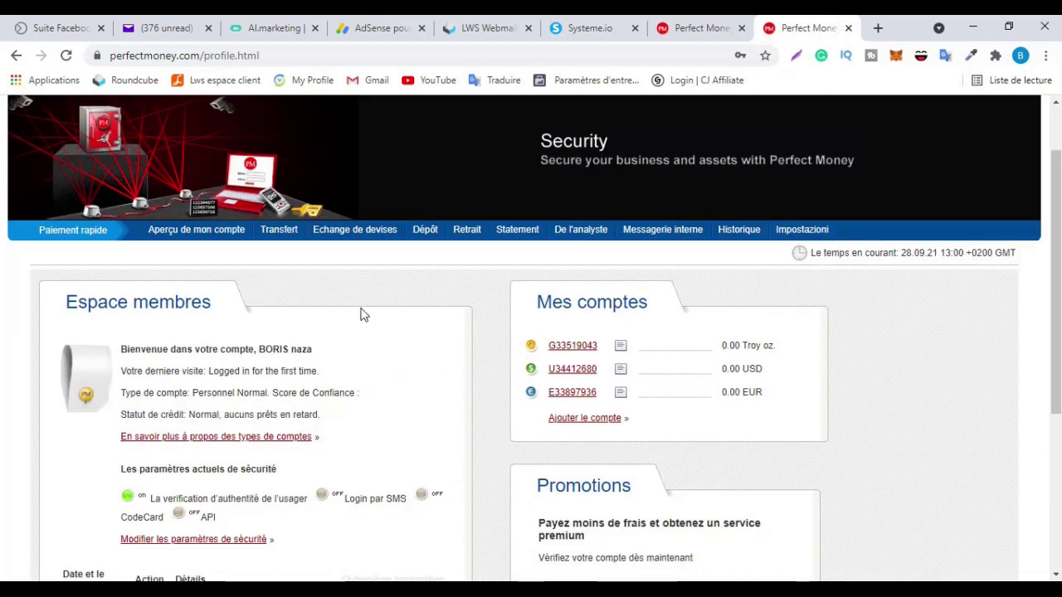
scroll(401, 317, "down", 2)
scroll(403, 324, "down", 2)
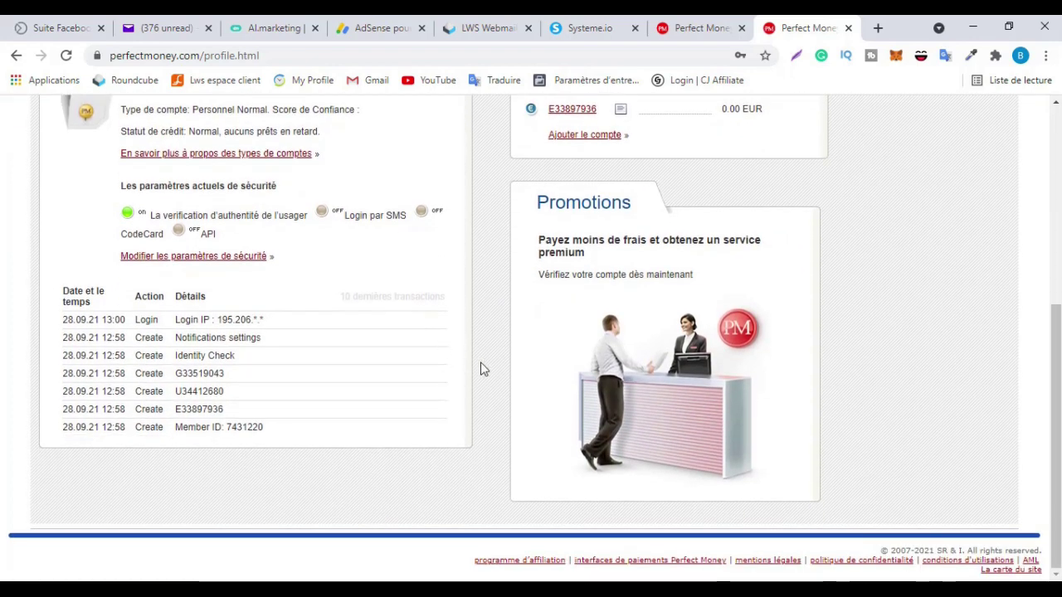
scroll(510, 369, "up", 5)
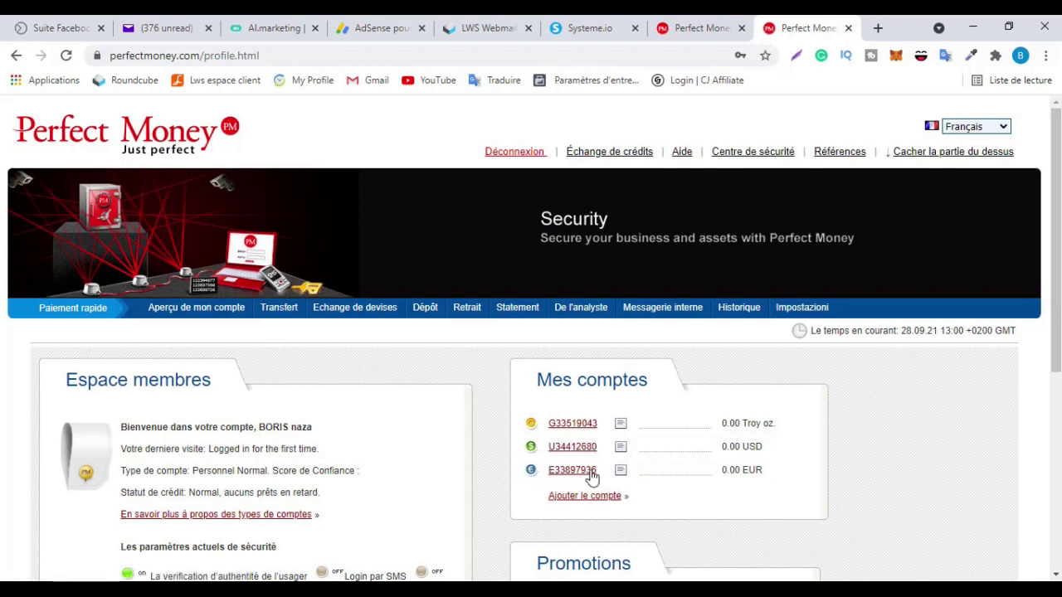
scroll(773, 431, "down", 2)
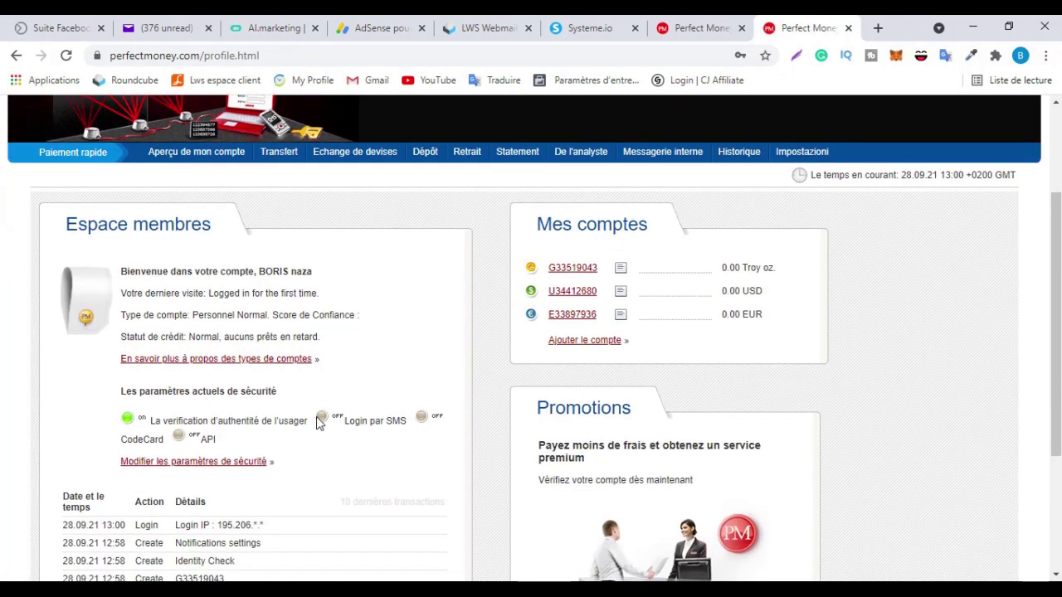